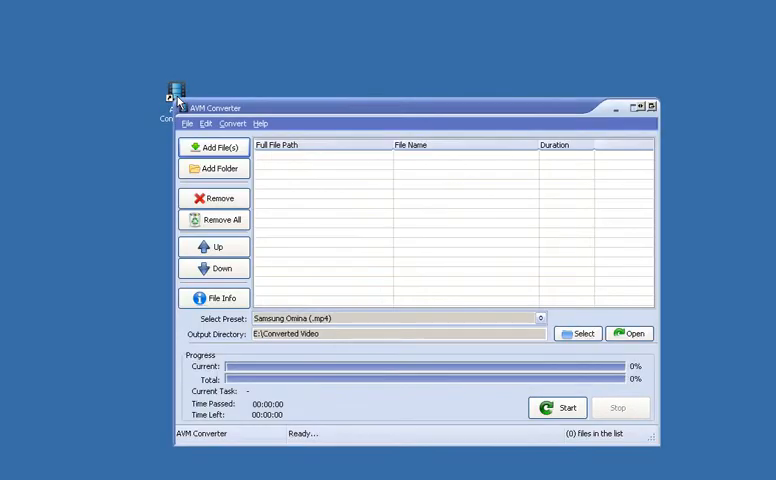
Browse to the avi's folder on drive E and pick sample.avi for adding.
{"action": "left_click_drag", "start_coordinate": [287, 108], "coordinate": [254, 65]}
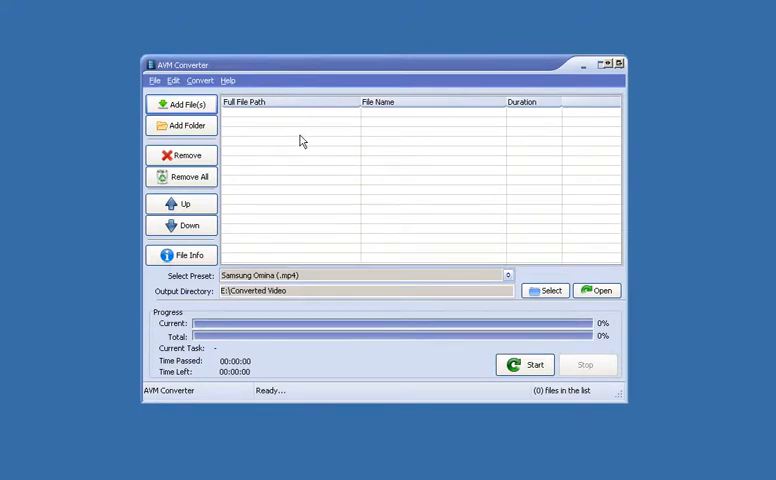
{"action": "left_click", "coordinate": [183, 105]}
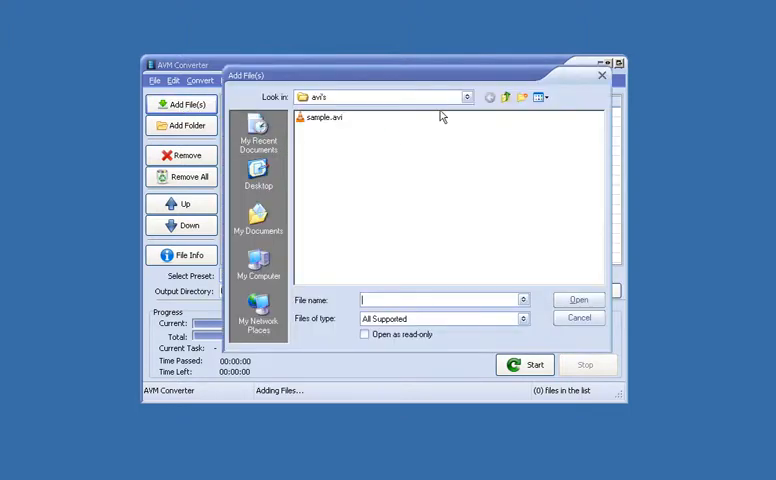
{"action": "left_click", "coordinate": [466, 97]}
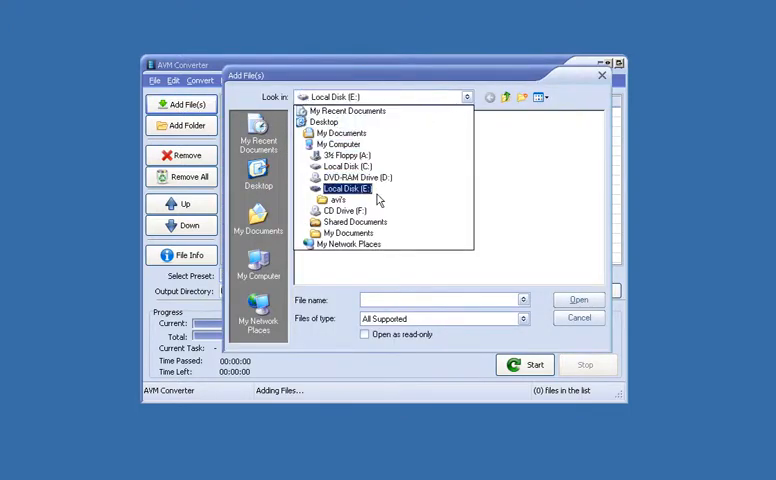
{"action": "left_click", "coordinate": [338, 199]}
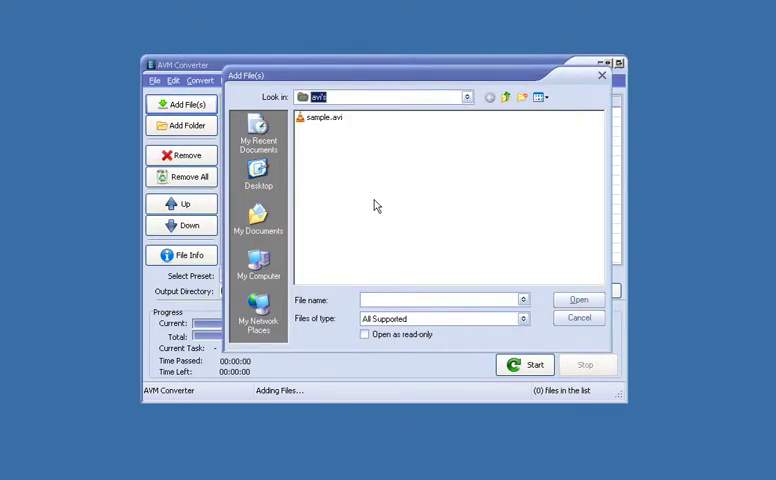
{"action": "left_click", "coordinate": [325, 117]}
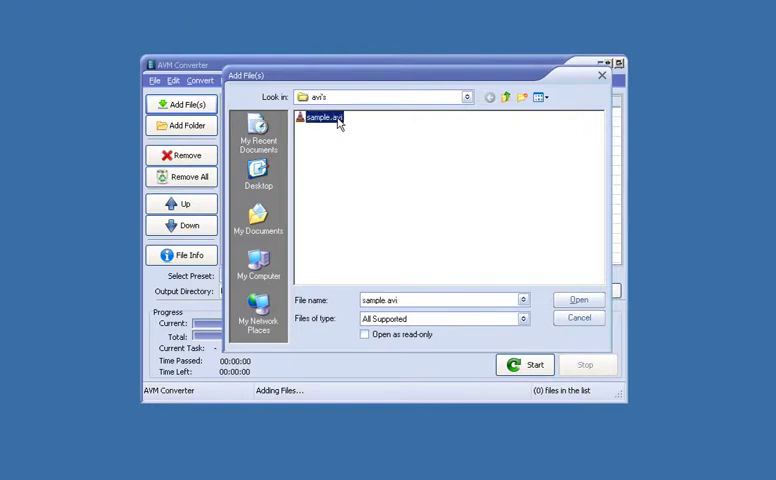
Re-select sample.avi in E:\avi's and add it to the conversion list.
{"action": "left_click", "coordinate": [466, 97]}
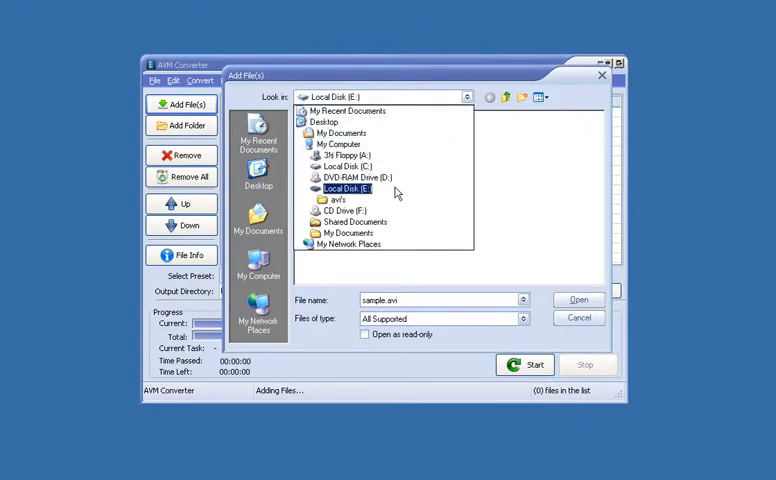
{"action": "left_click", "coordinate": [340, 199]}
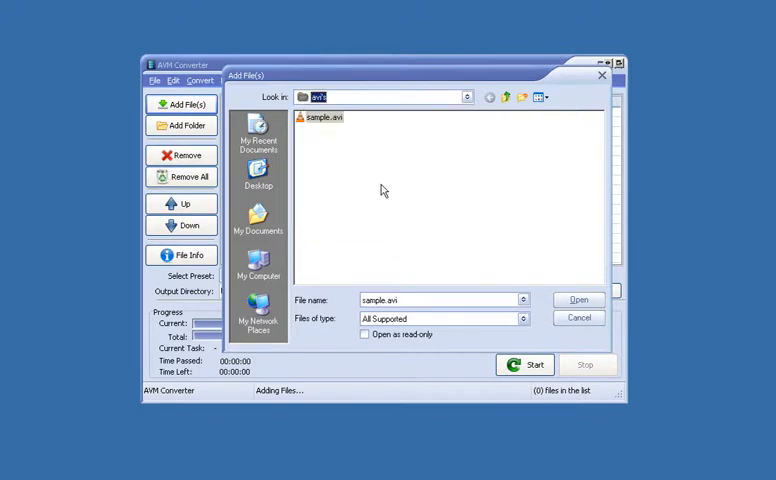
{"action": "left_click", "coordinate": [325, 118]}
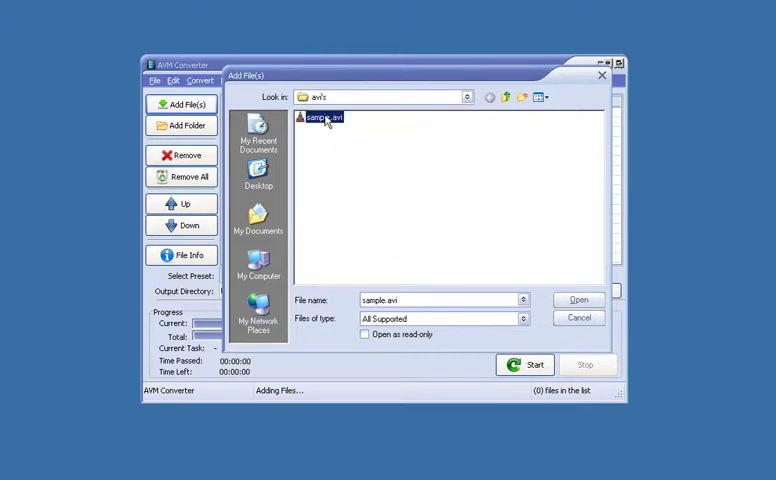
{"action": "left_click", "coordinate": [579, 300]}
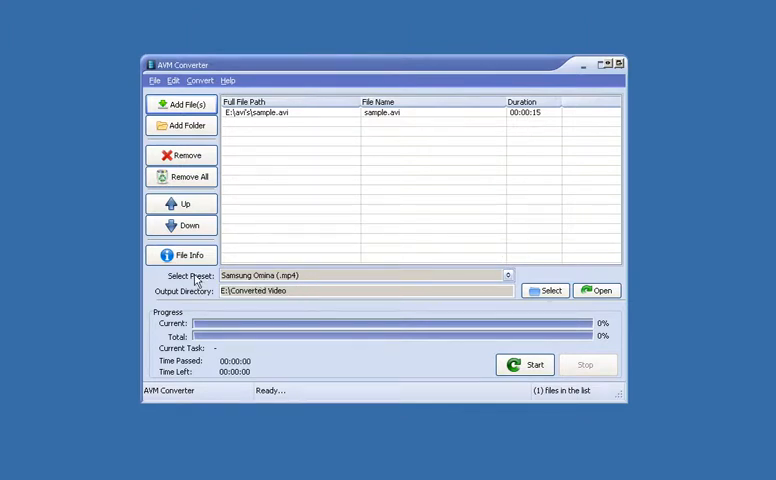
Choose Nokia N96 (.mp4) from the device preset list.
{"action": "left_click", "coordinate": [400, 276]}
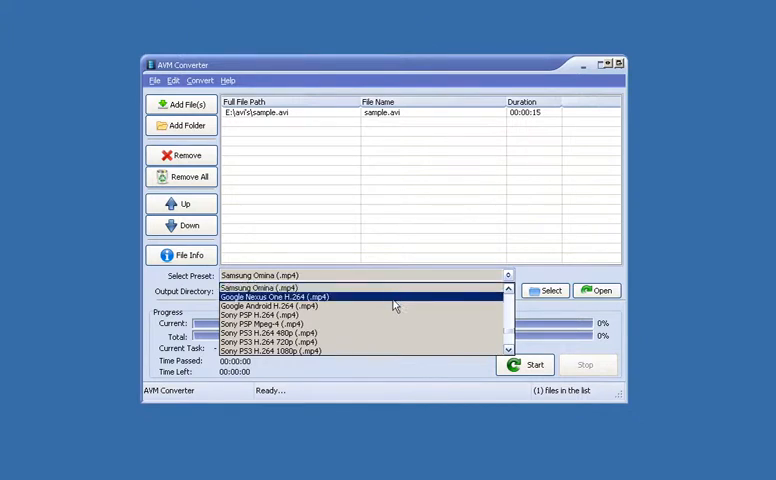
{"action": "scroll", "coordinate": [397, 310], "scroll_direction": "up", "scroll_amount": 3}
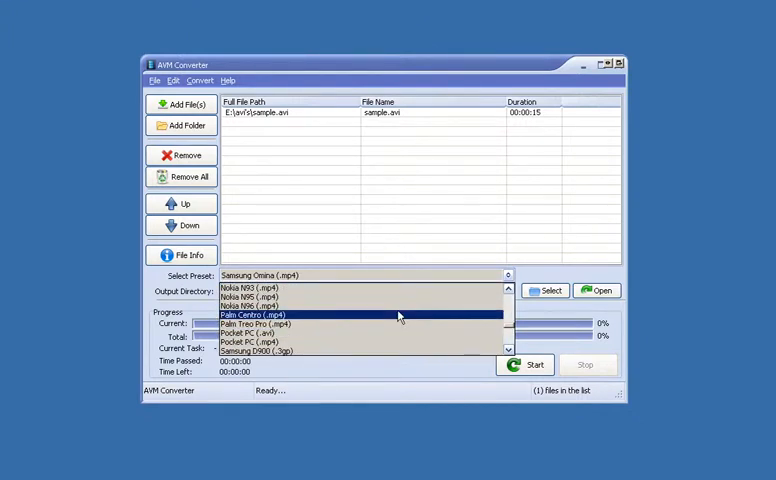
{"action": "scroll", "coordinate": [390, 320], "scroll_direction": "up", "scroll_amount": 2}
{"action": "scroll", "coordinate": [370, 328], "scroll_direction": "up", "scroll_amount": 2}
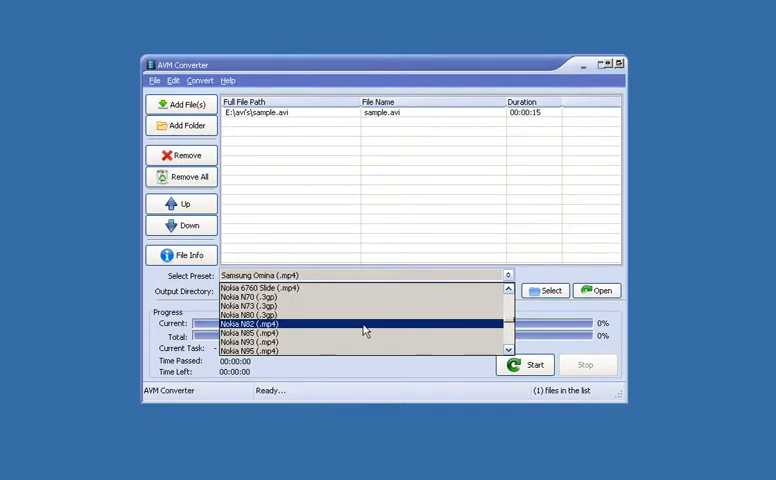
{"action": "scroll", "coordinate": [366, 330], "scroll_direction": "up", "scroll_amount": 1}
{"action": "scroll", "coordinate": [340, 330], "scroll_direction": "down", "scroll_amount": 2}
{"action": "scroll", "coordinate": [320, 335], "scroll_direction": "down", "scroll_amount": 2}
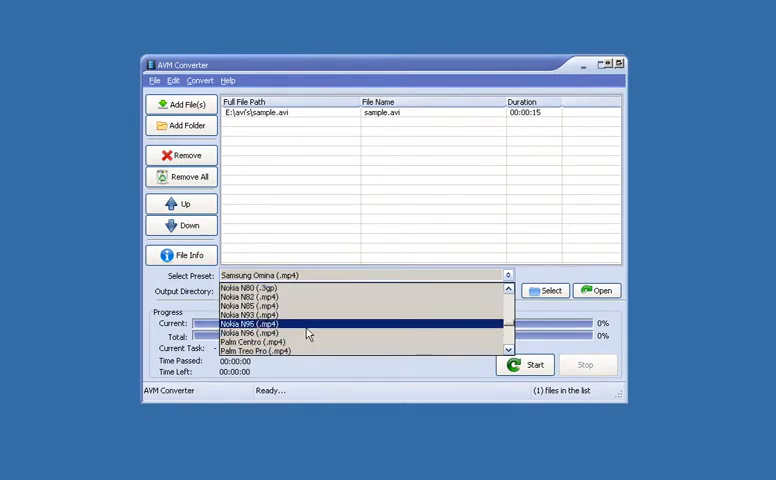
{"action": "scroll", "coordinate": [310, 338], "scroll_direction": "up", "scroll_amount": 3}
{"action": "scroll", "coordinate": [308, 336], "scroll_direction": "down", "scroll_amount": 3}
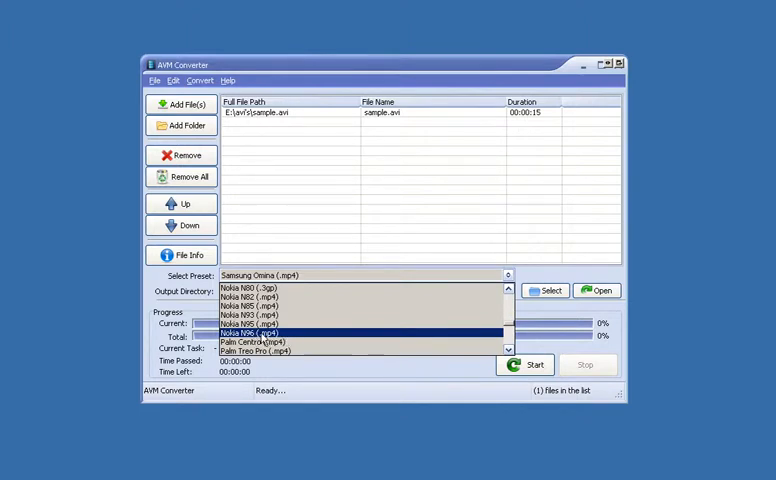
{"action": "left_click", "coordinate": [265, 333]}
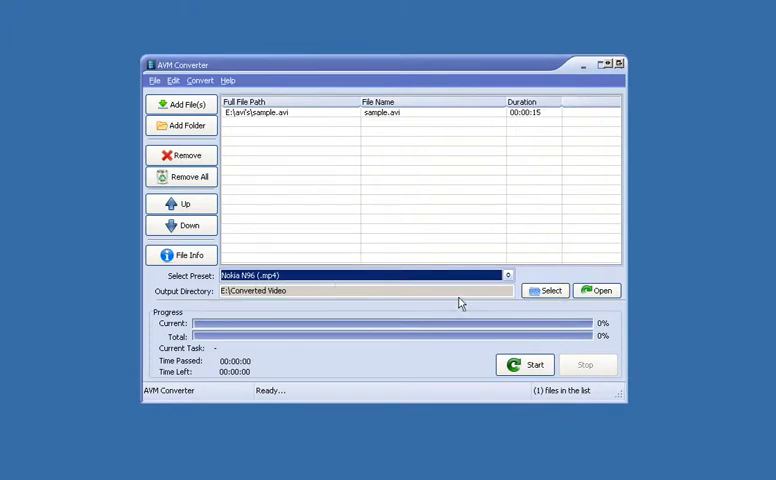
Set E:\Converted Video as the output directory.
{"action": "left_click", "coordinate": [552, 290]}
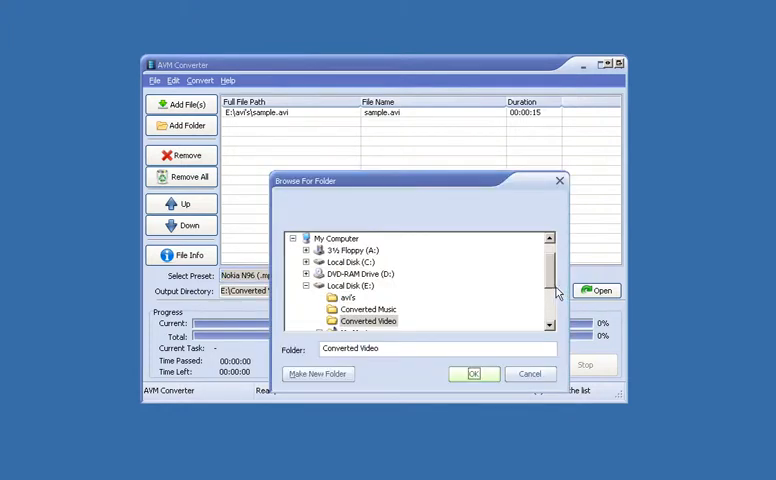
{"action": "left_click_drag", "start_coordinate": [551, 268], "coordinate": [551, 285]}
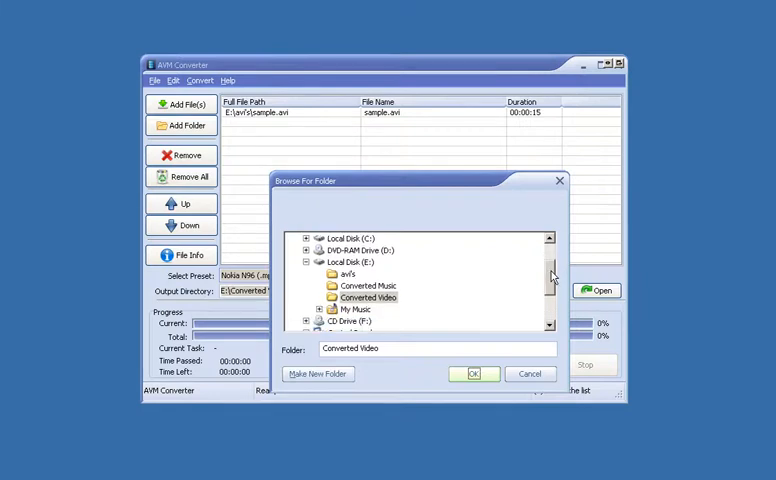
{"action": "left_click", "coordinate": [370, 298]}
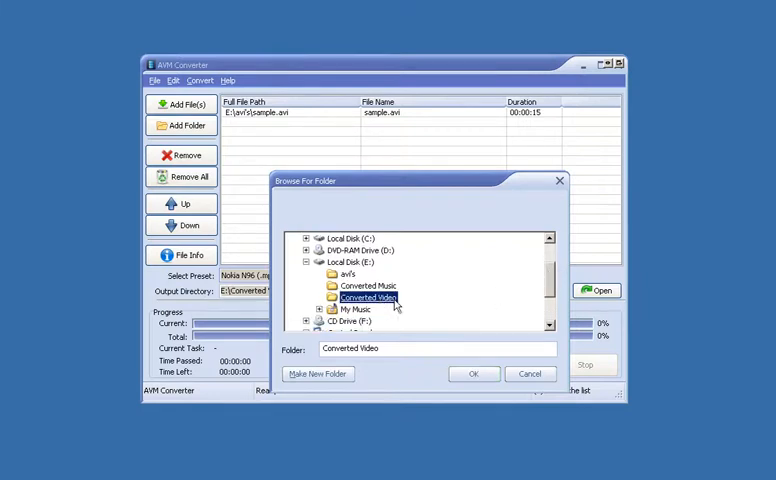
{"action": "left_click", "coordinate": [476, 376]}
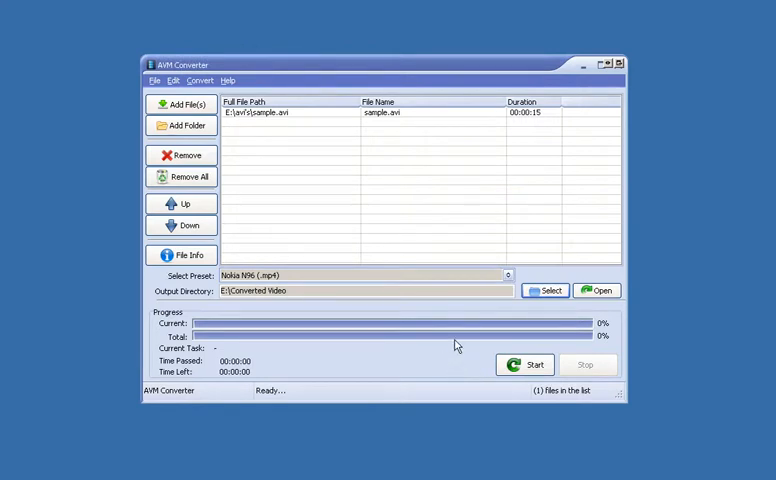
Convert sample.avi and view the resulting sample.mp4 in E:\Converted Video.
{"action": "left_click", "coordinate": [525, 364]}
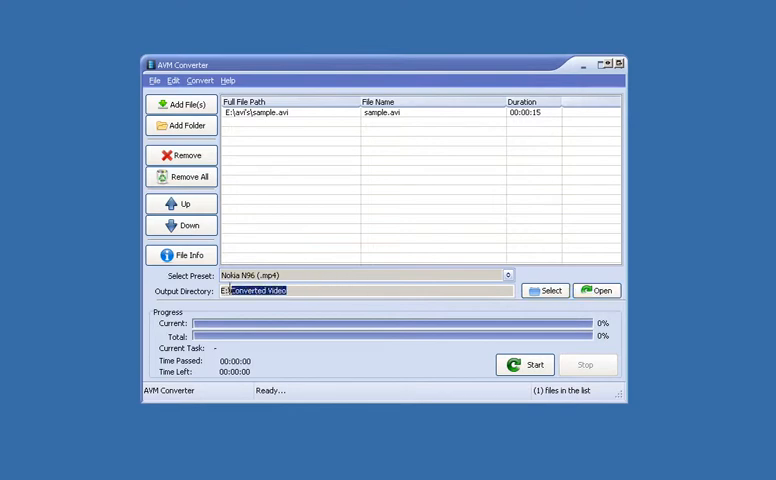
{"action": "left_click_drag", "start_coordinate": [286, 290], "coordinate": [222, 290]}
{"action": "left_click", "coordinate": [598, 291]}
{"action": "left_click", "coordinate": [375, 78]}
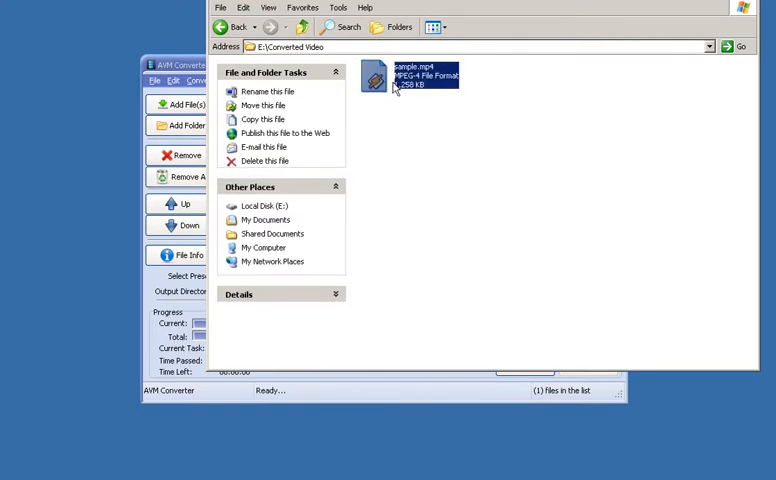